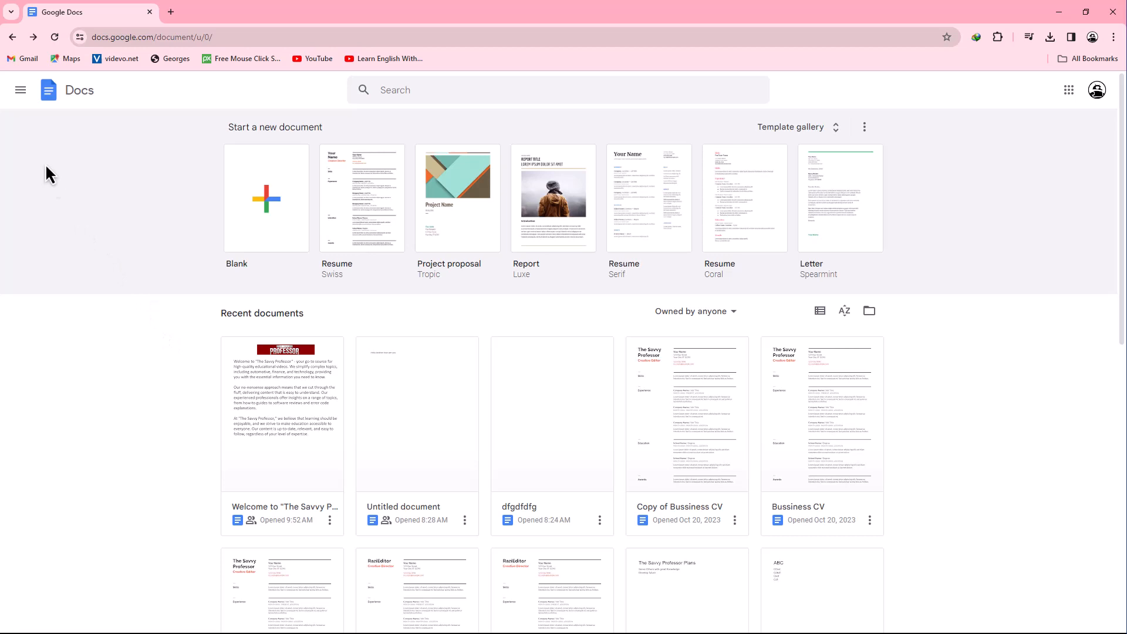
From Google Docs, go to the Forms home via the apps panel and start a blank form
{"action": "left_click", "coordinate": [20, 93]}
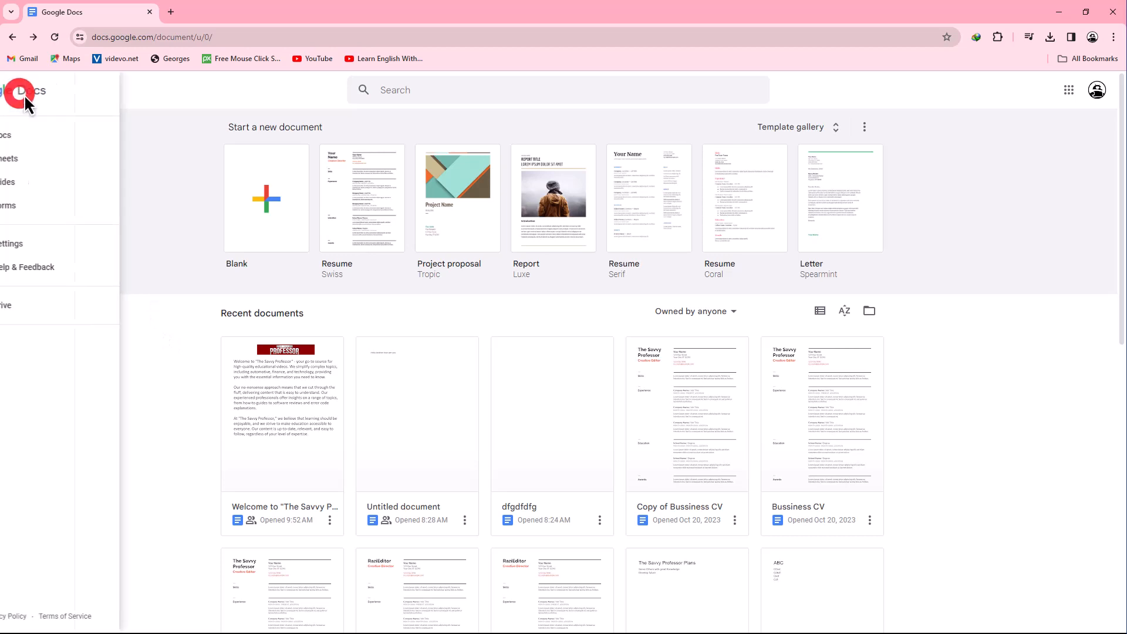
{"action": "left_click", "coordinate": [40, 211]}
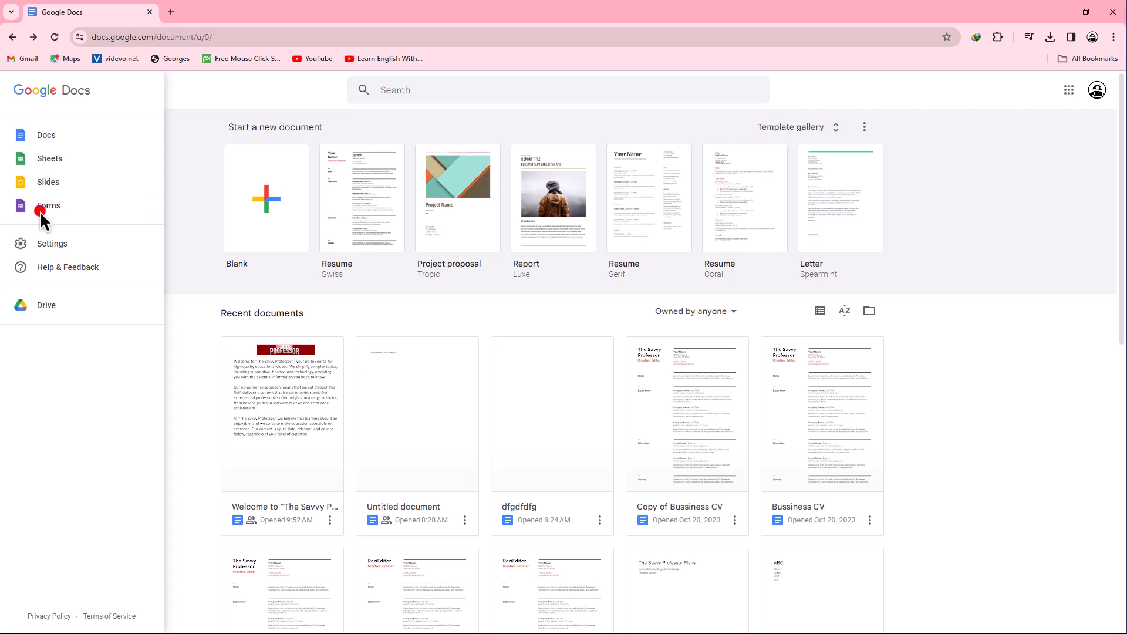
{"action": "left_click", "coordinate": [286, 196]}
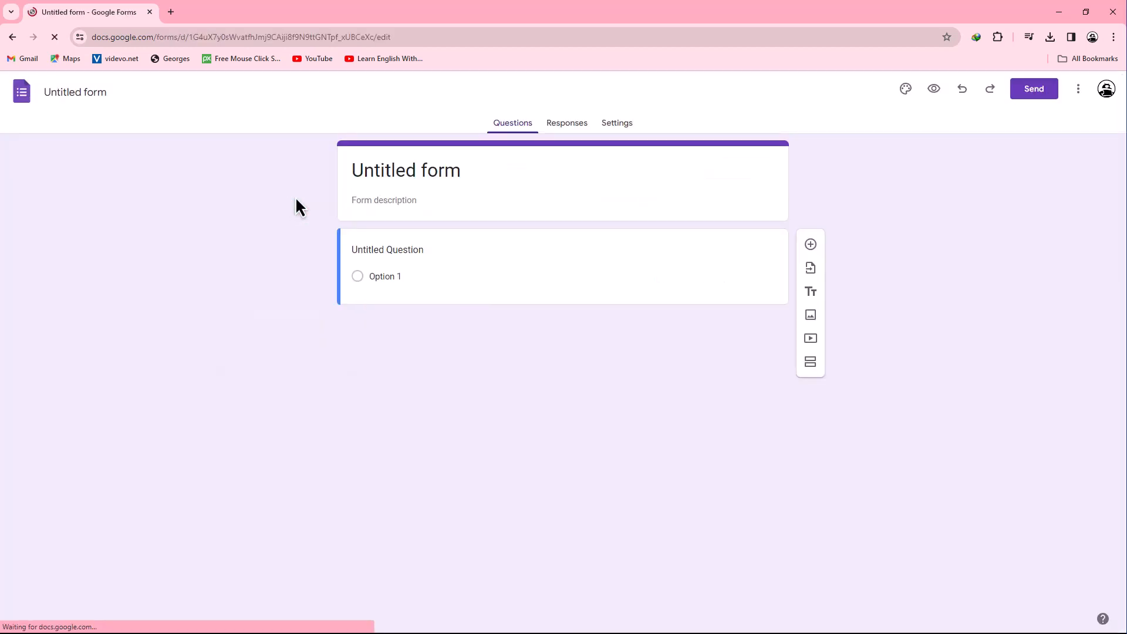
Title the form 'Personal Details', describe it, and ask 'What is your name?'
{"action": "left_click", "coordinate": [399, 171]}
{"action": "type", "text": "Everyone give here personal details with one question"}
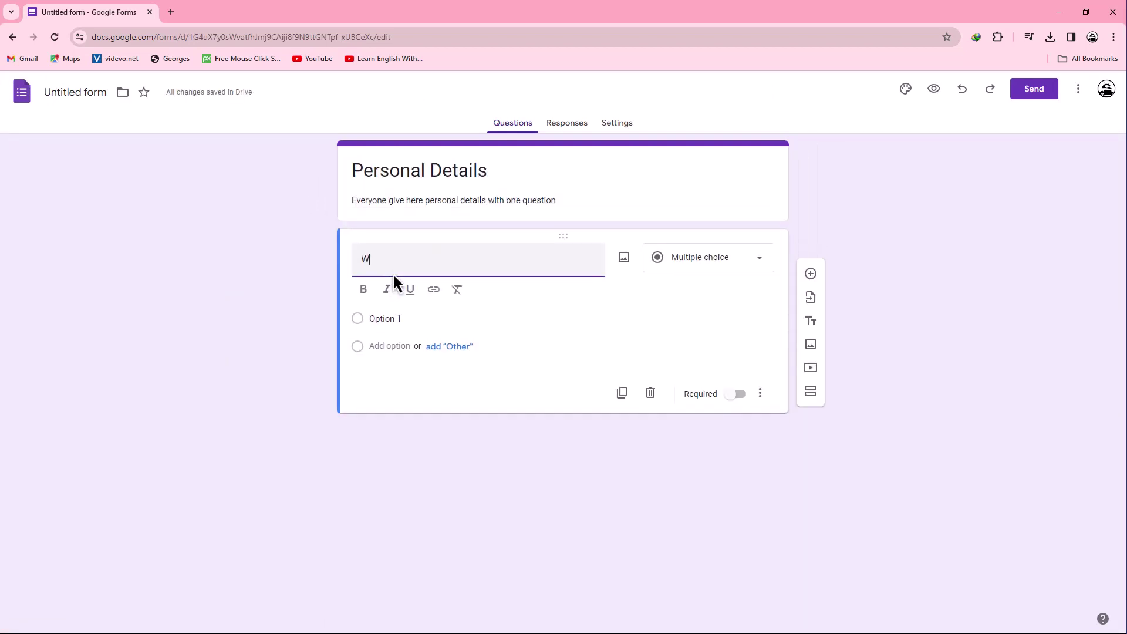
{"action": "type", "text": "hat is your name?"}
Keep the name question as Short answer and make its title bold and italic
{"action": "left_click", "coordinate": [749, 255]}
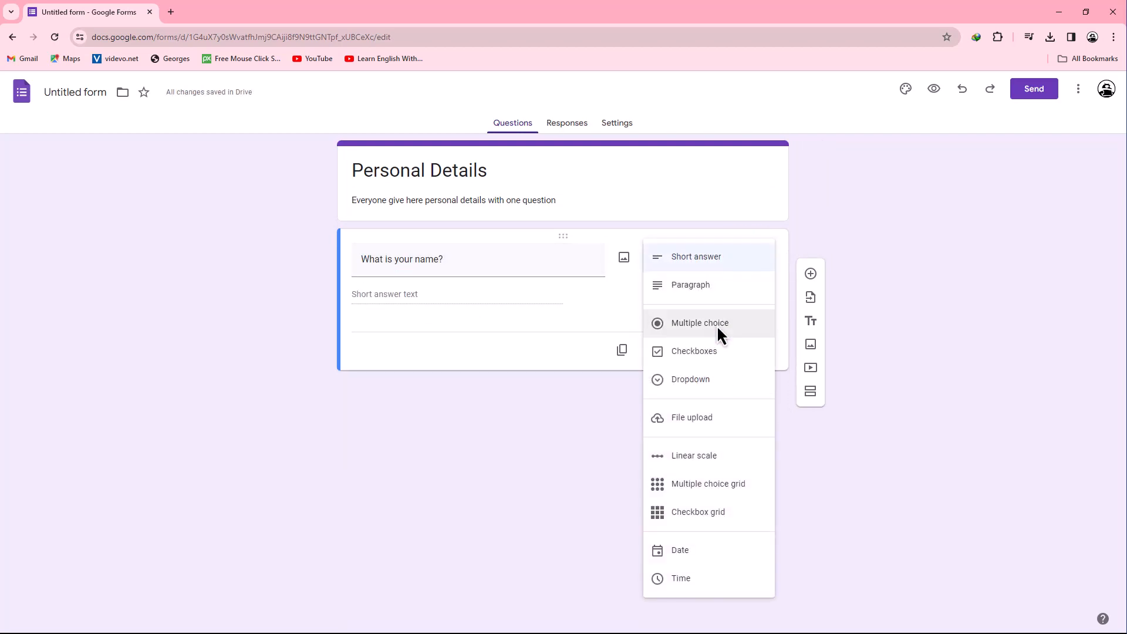
{"action": "left_click", "coordinate": [704, 258]}
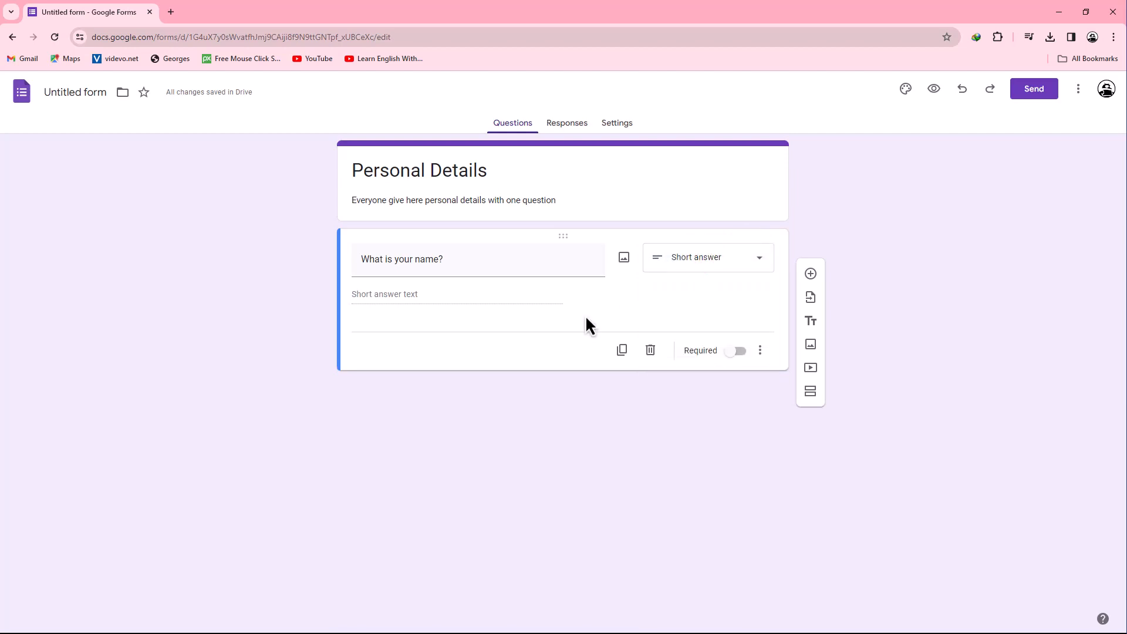
{"action": "left_click", "coordinate": [474, 267]}
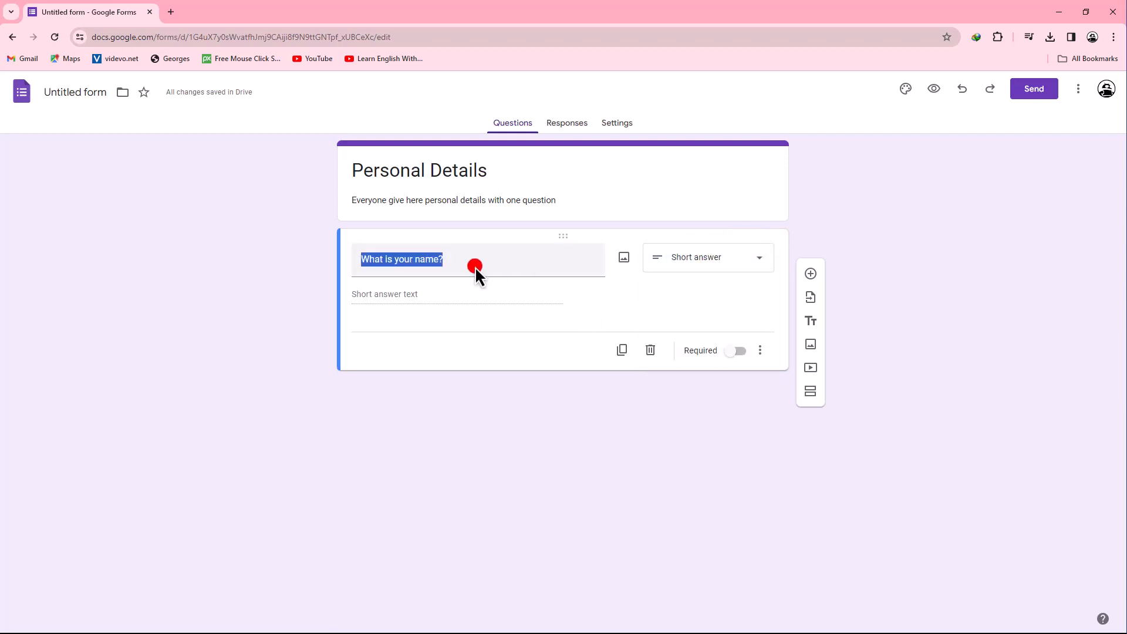
{"action": "left_click", "coordinate": [361, 289]}
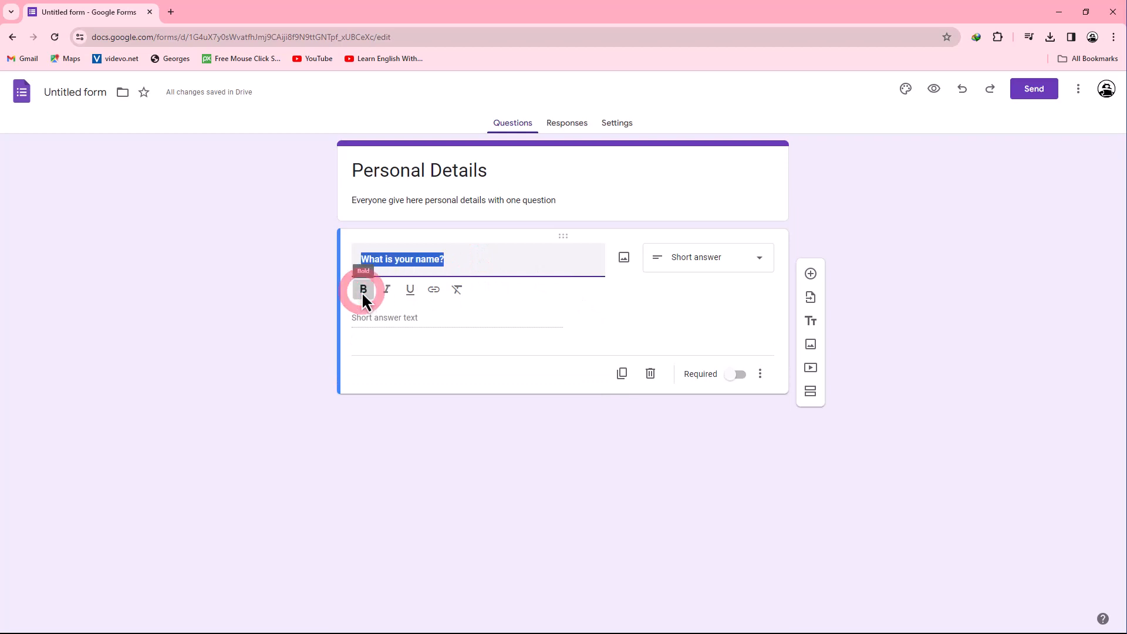
Preview the form in a new tab and return to the editor
{"action": "left_click", "coordinate": [932, 89]}
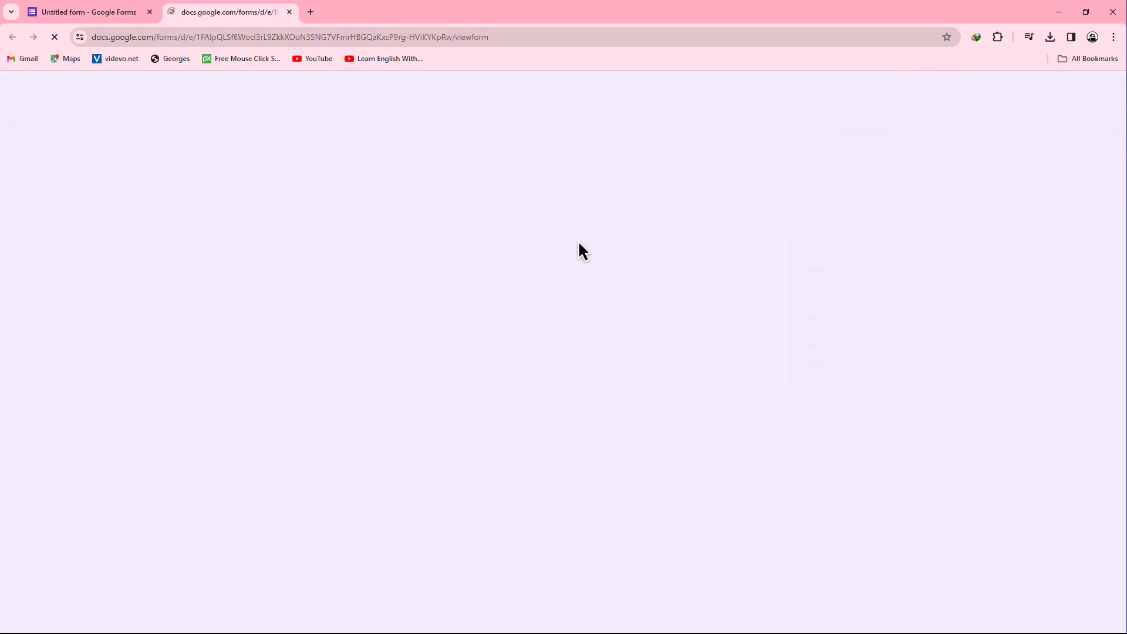
{"action": "key", "text": "ctrl+shift+Tab"}
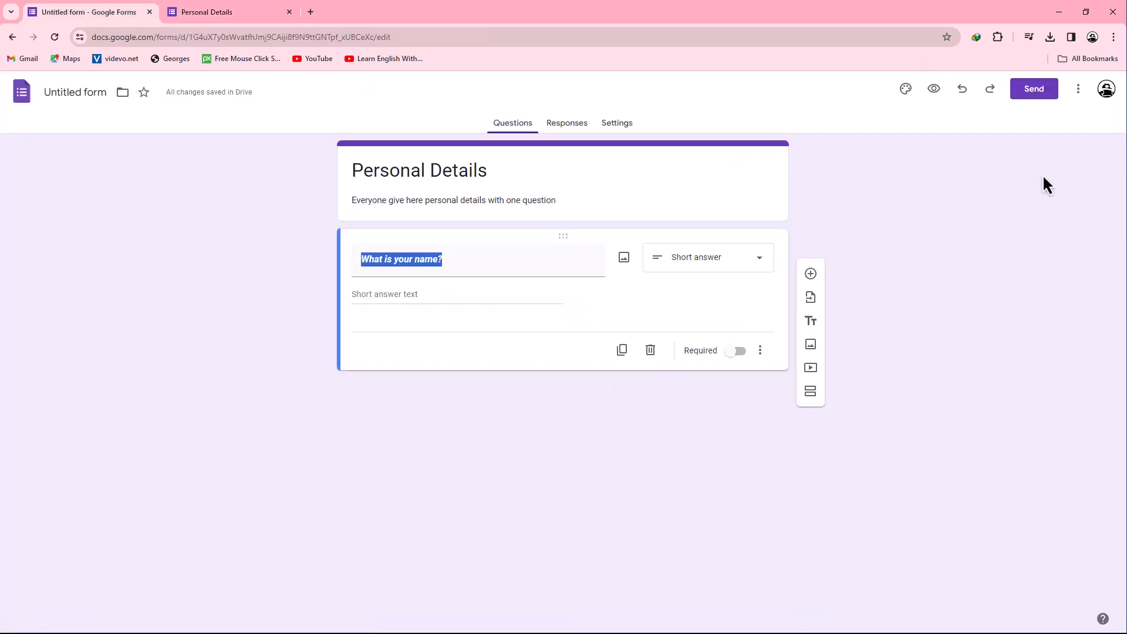
Bring up the Send form dialog with email subject 'Personal Details'
{"action": "left_click", "coordinate": [1035, 91]}
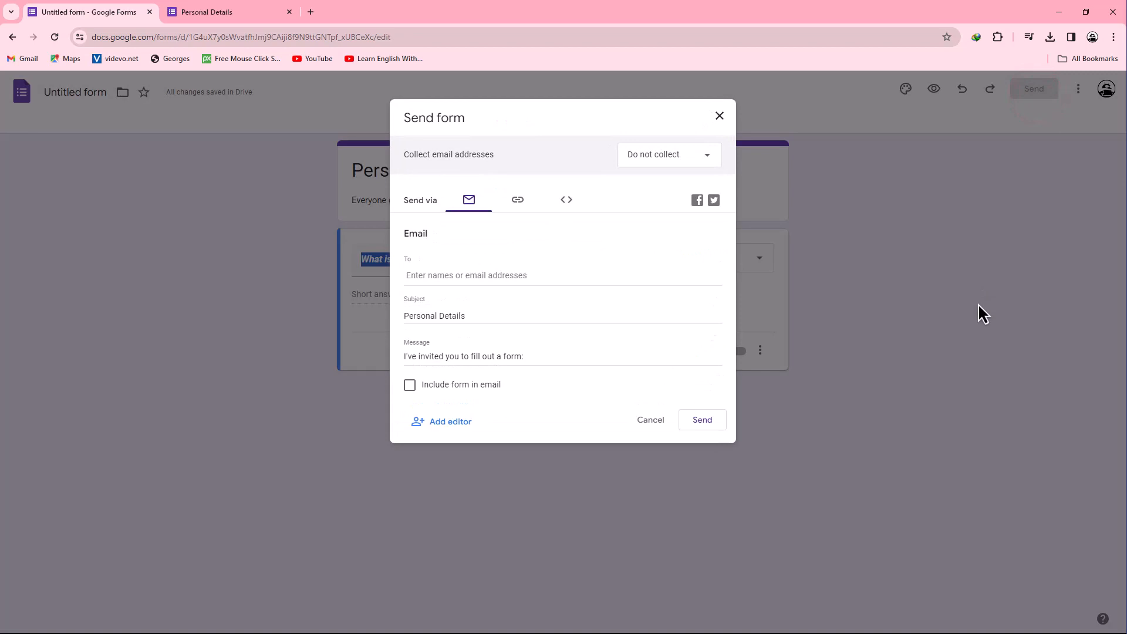